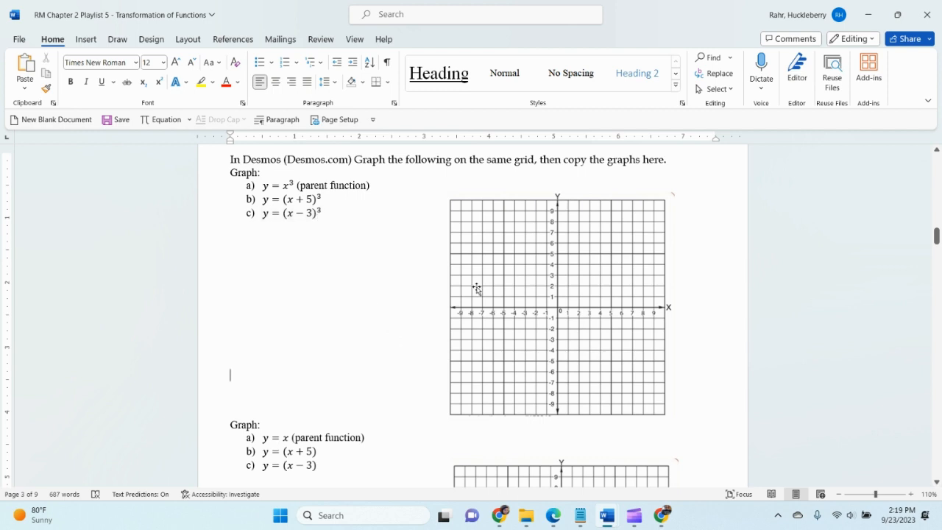
Switch to the Desmos graphing calculator and graph the parent function y = x^3 in the first expression
mouse_move(661, 515)
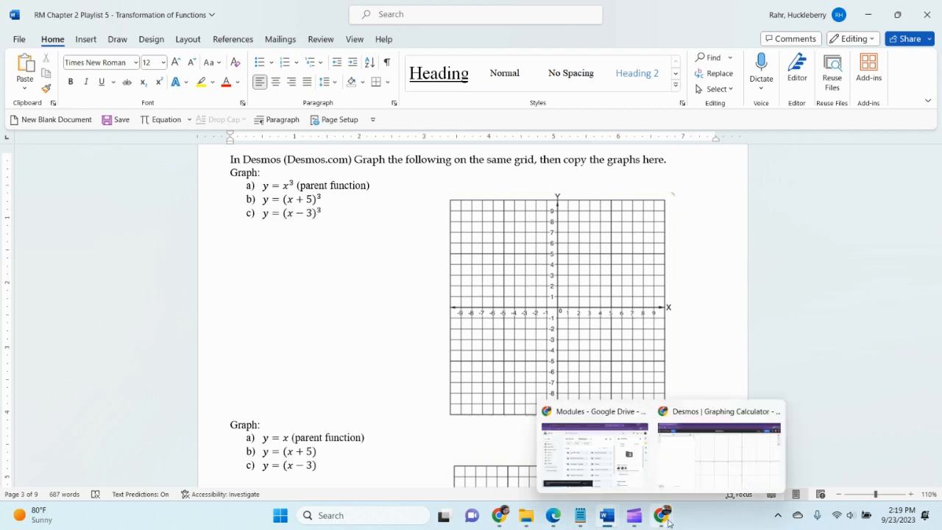
left_click(734, 461)
left_click(138, 126)
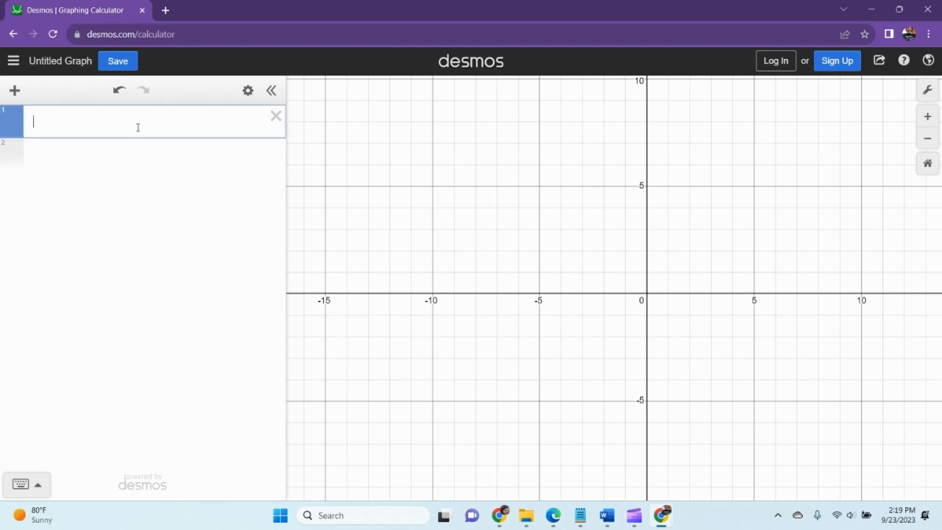
type("y=x^3")
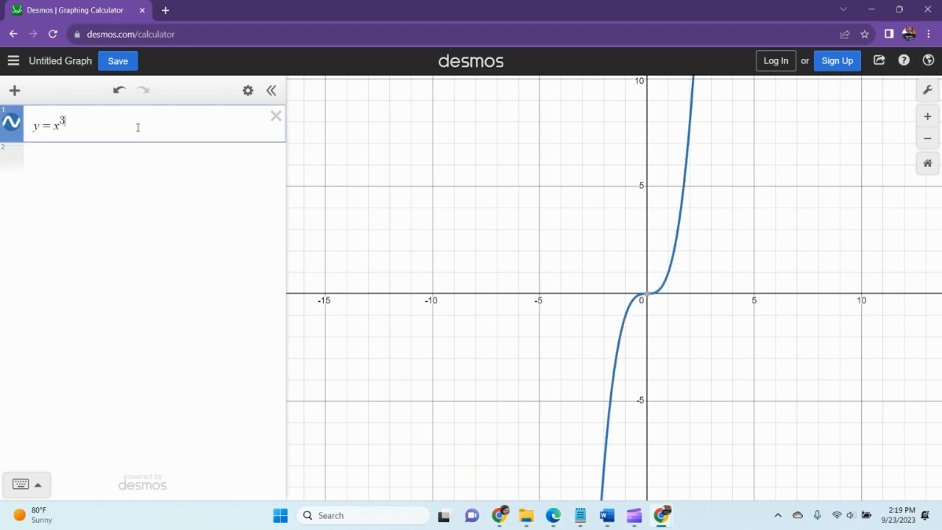
Graph y = (x + 5)^3 as the second expression
mouse_move(699, 507)
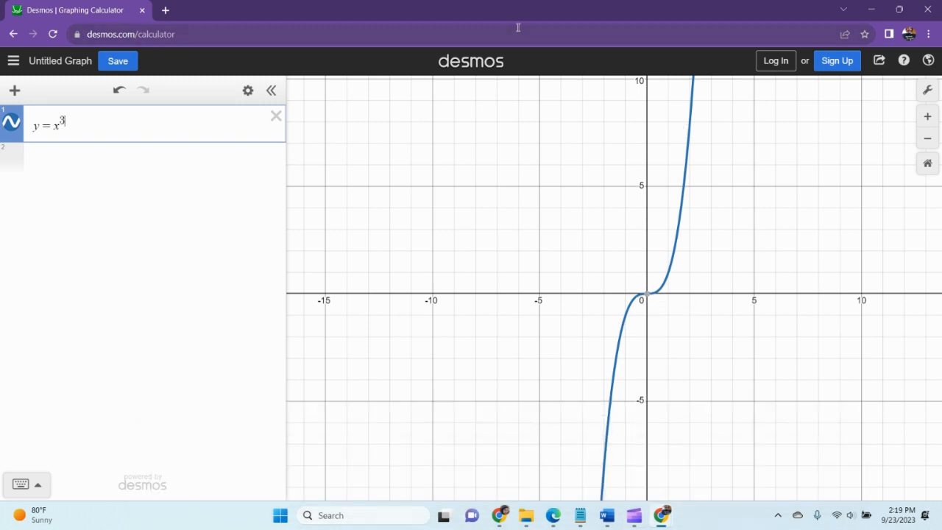
key("Return")
type("y")
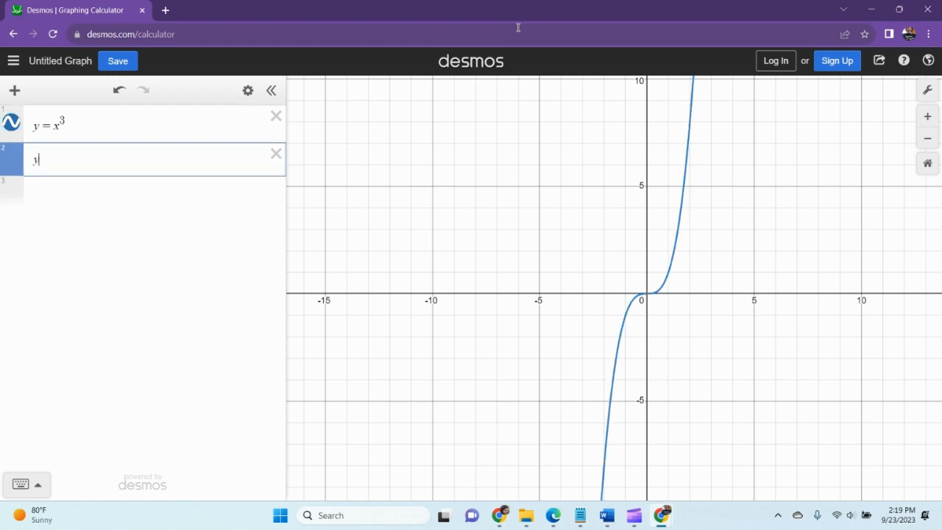
type("=(x")
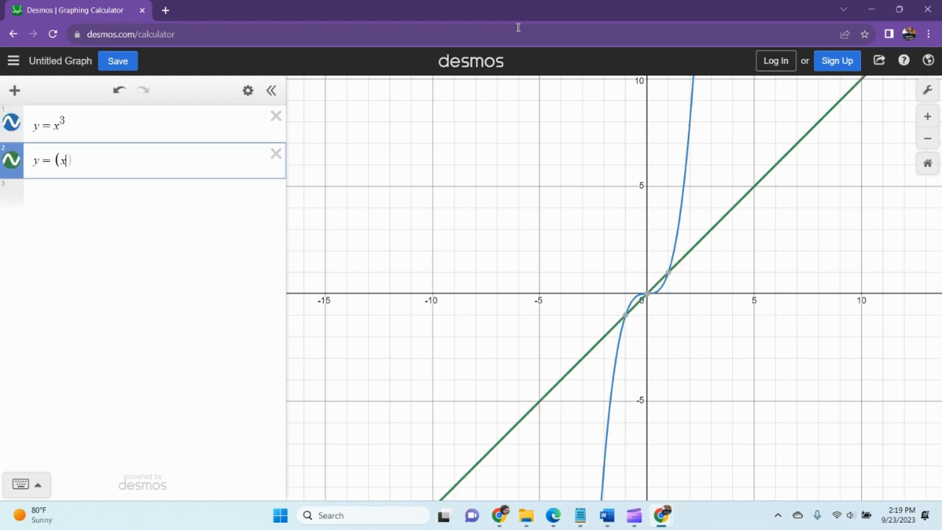
type("+5)^")
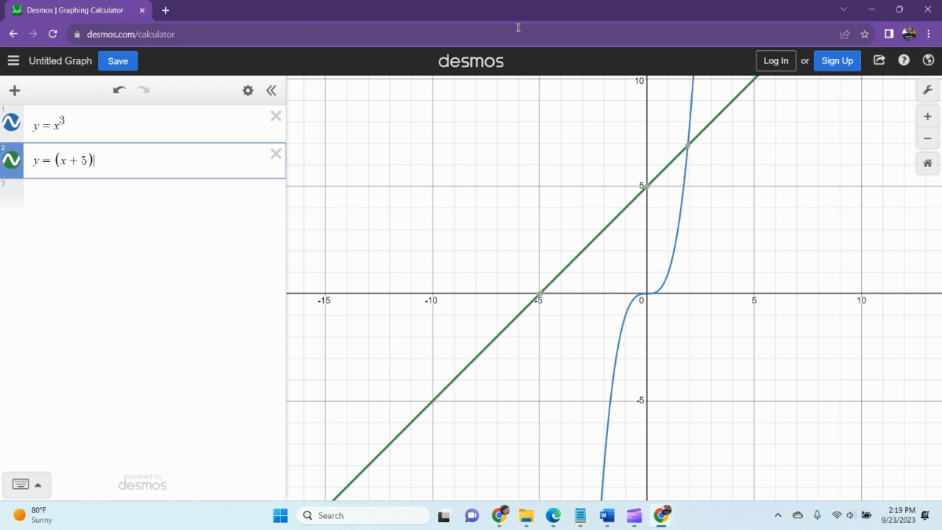
type("3")
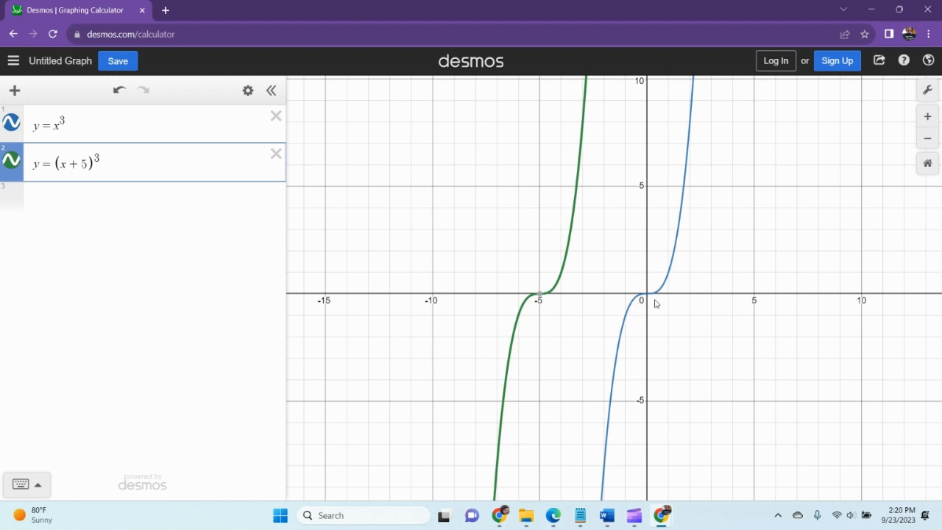
Graph y = (x - 3)^3 as the third expression
left_click(538, 297)
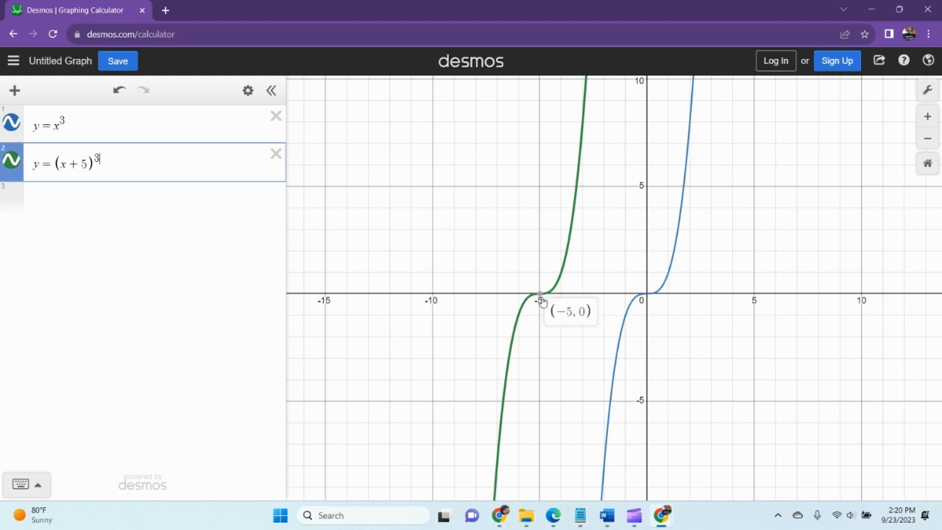
left_click(257, 270)
type("y=(")
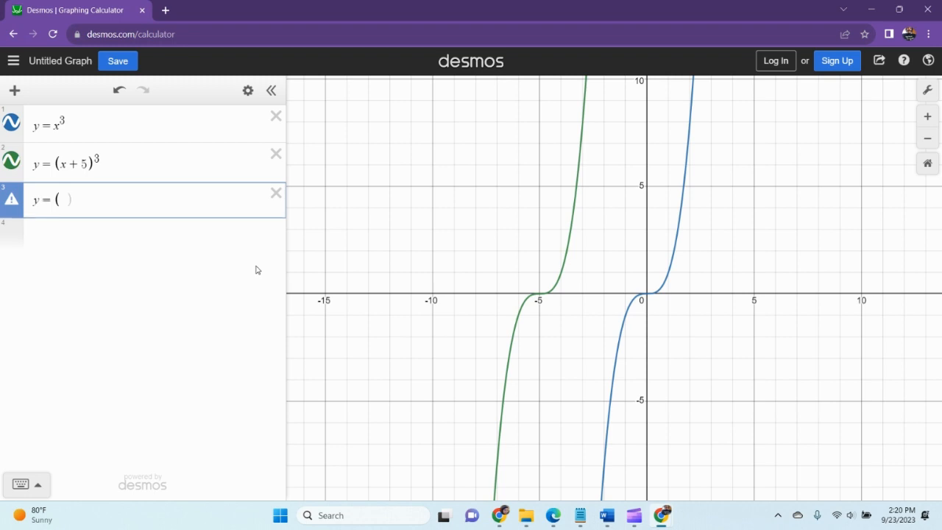
type("x")
type("-3)^")
type("3")
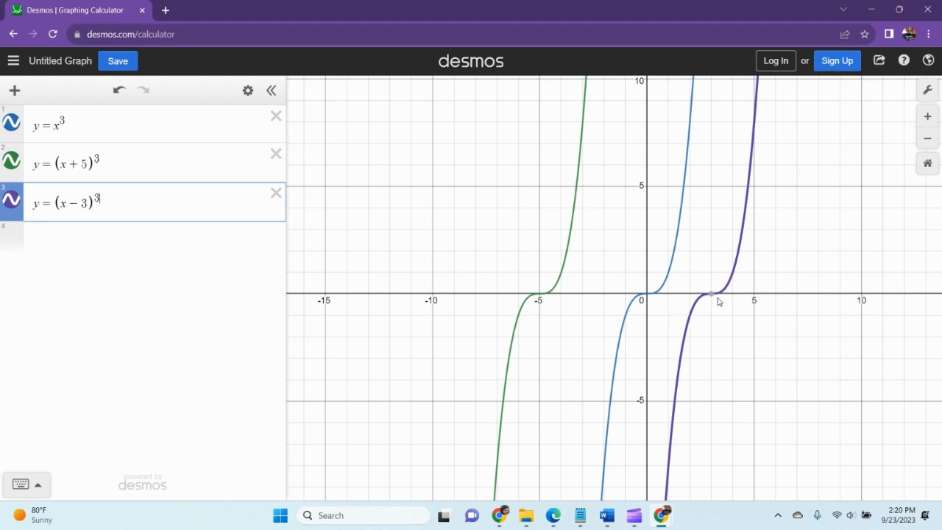
Graph the linear parent function y = x in a new expression below the three cubics
mouse_move(711, 297)
key("Return")
type("y ")
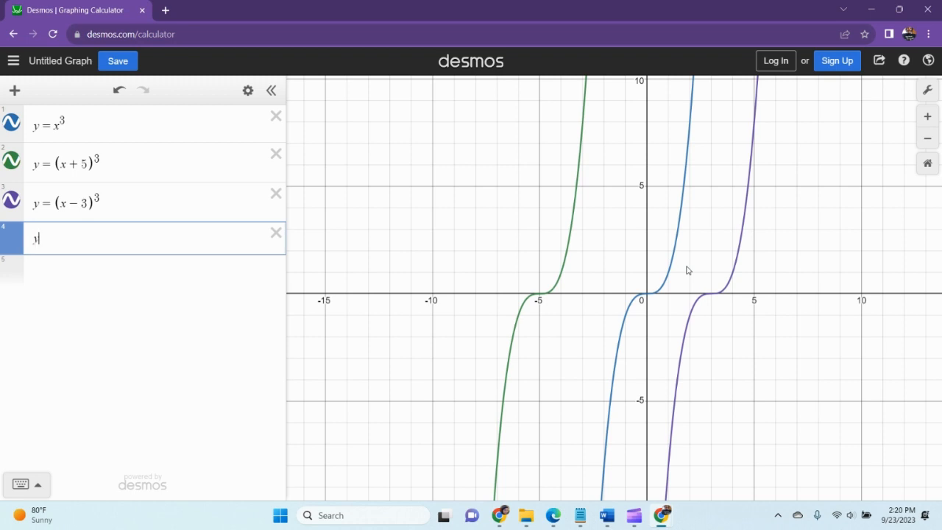
type("= x")
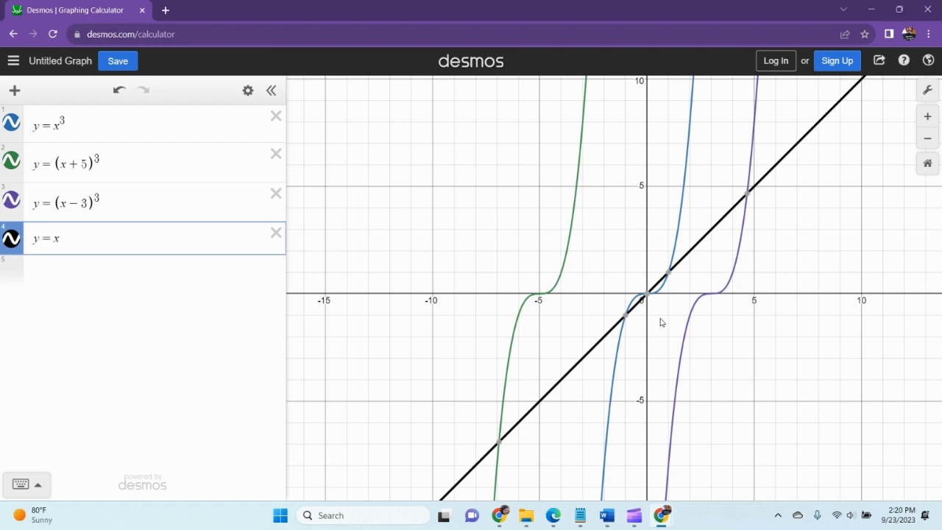
Graph y = (x + 5) as the fifth expression and check where its line crosses the x-axis
key("Return")
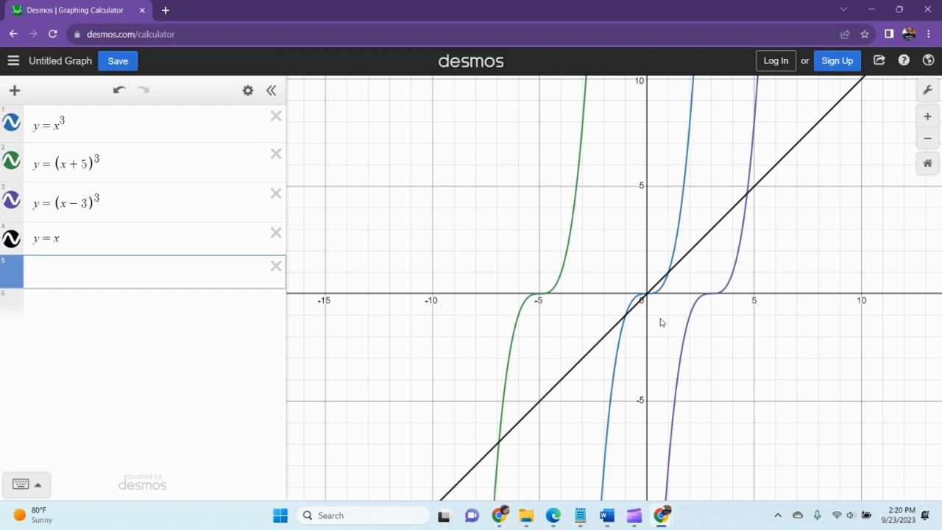
type("y(x")
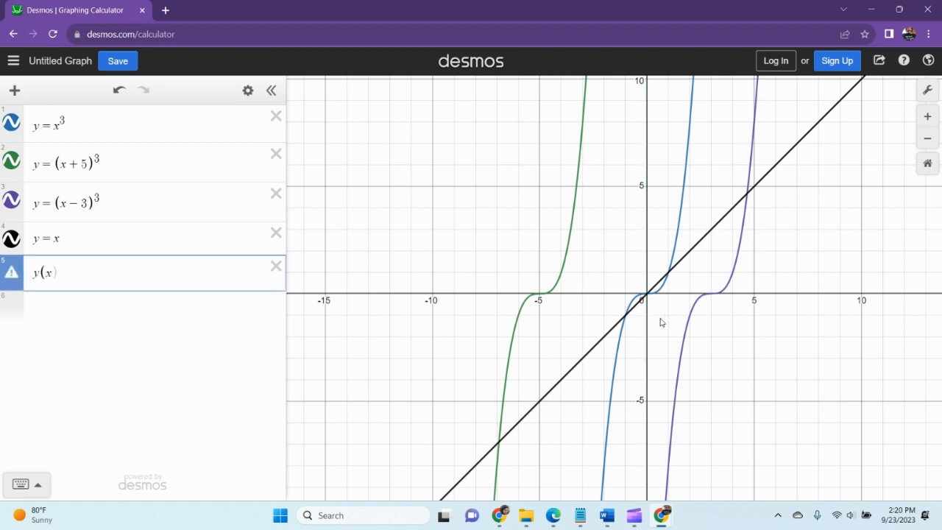
key("BackSpace")
type("=(")
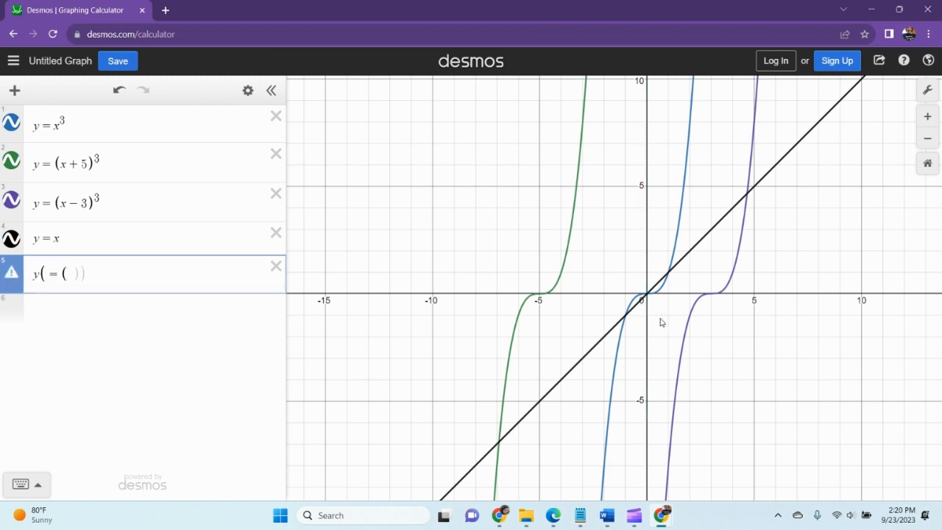
key("BackSpace")
key("BackSpace")
key("BackSpace")
type("=")
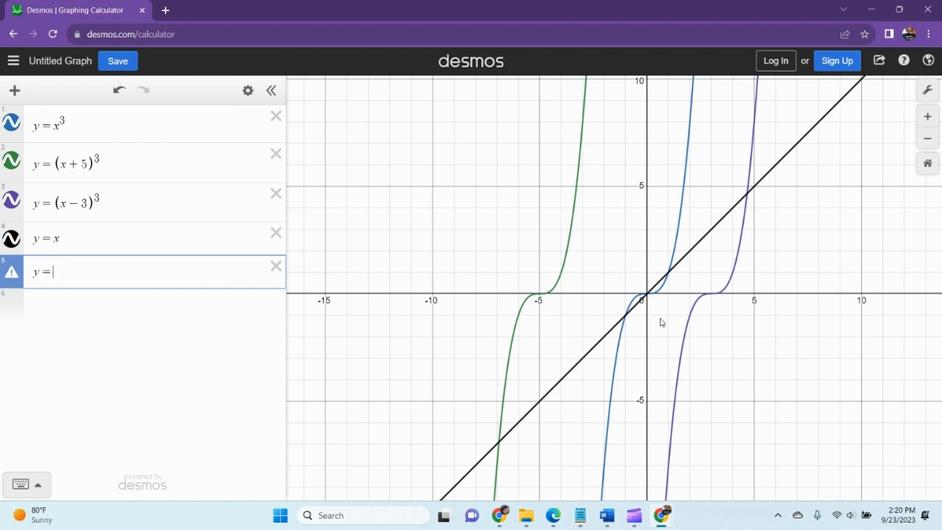
type("(x")
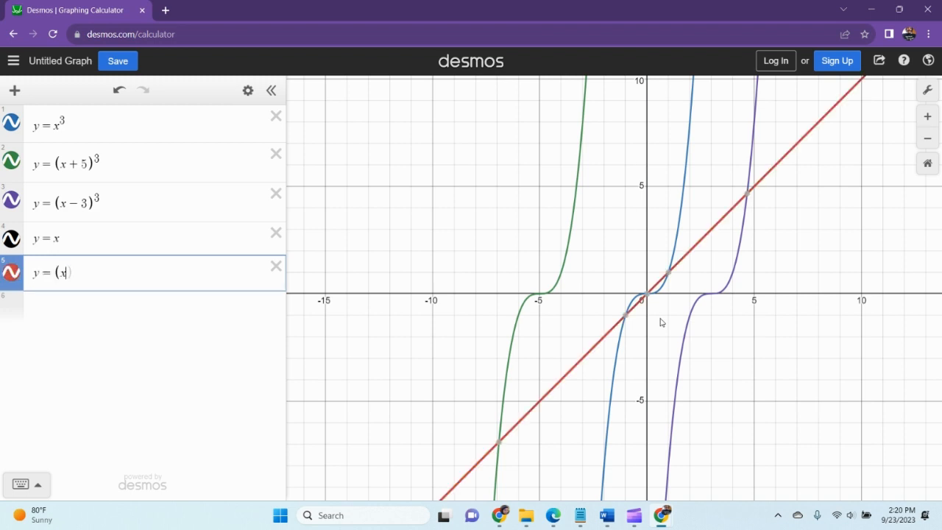
type("+5")
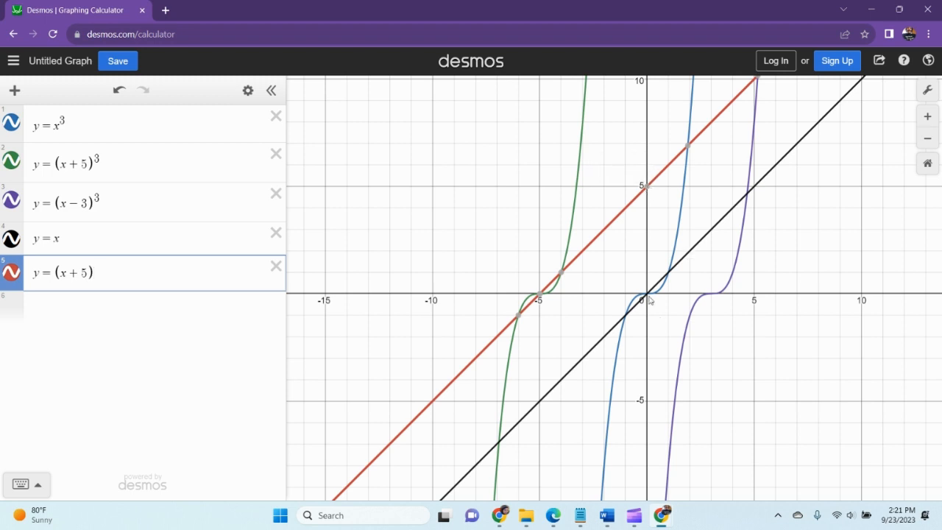
mouse_move(539, 298)
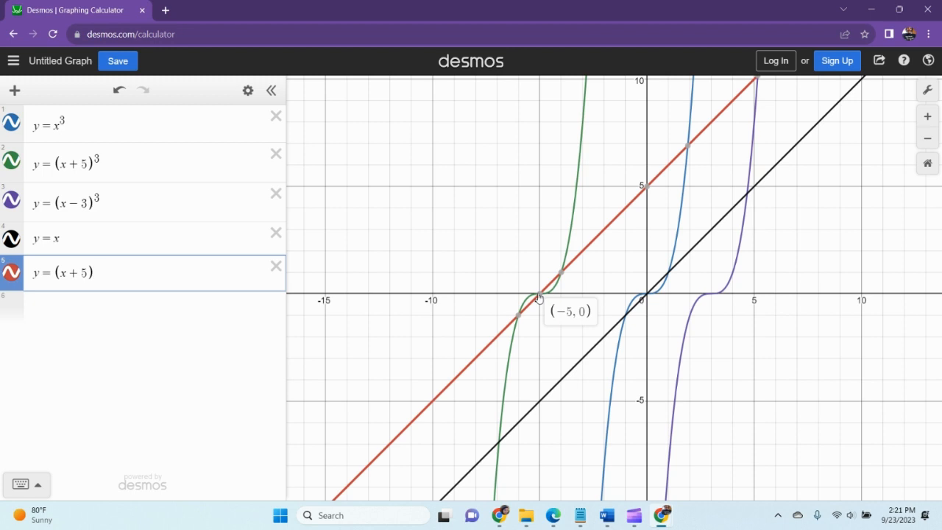
Graph y = (x - 3) as the sixth expression
left_click(141, 169)
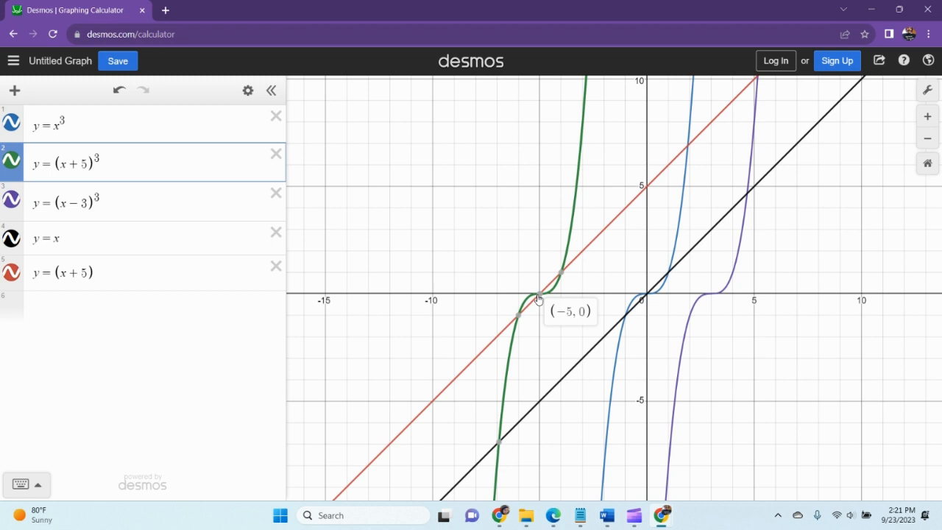
left_click(154, 304)
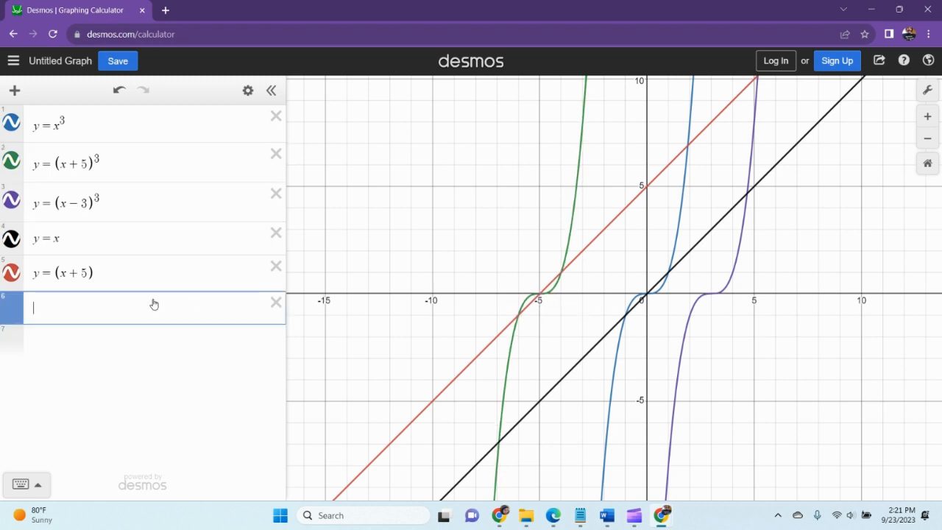
type("y=(x-")
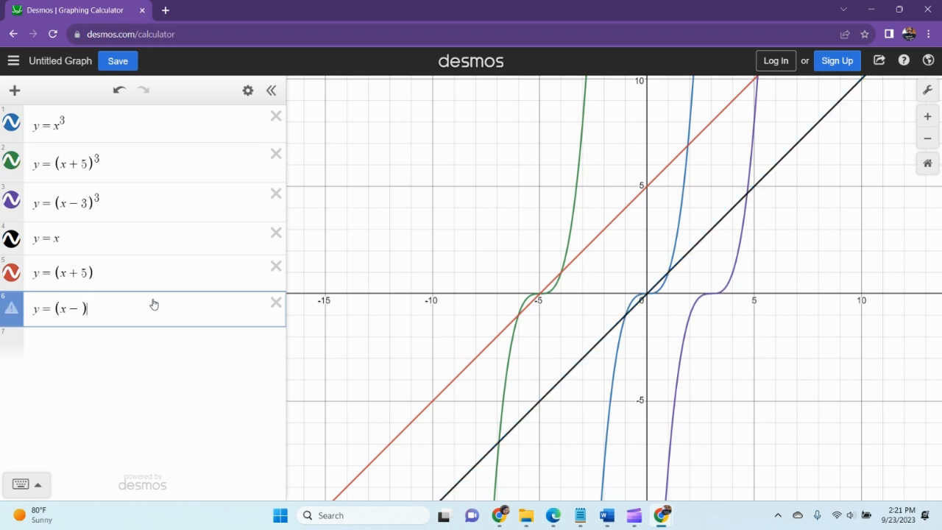
type("3)")
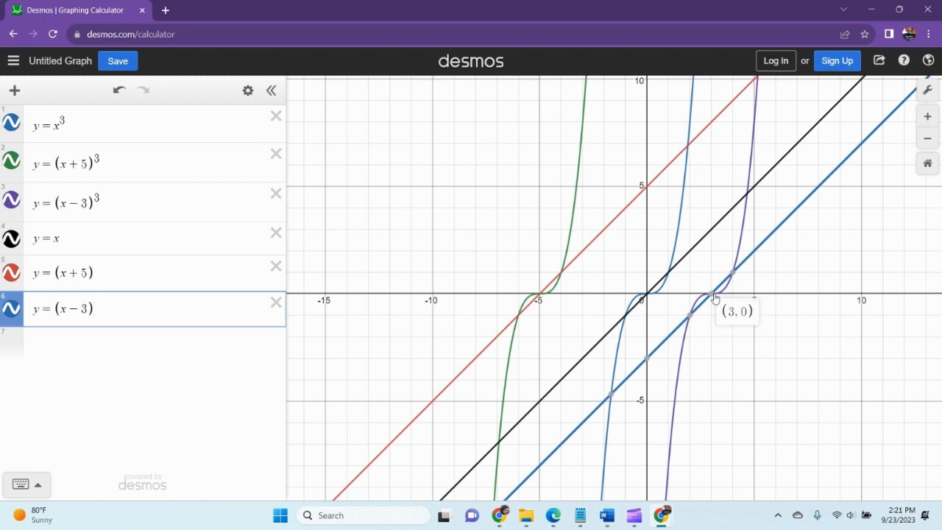
Label the points (-5, 0), (0, 0) and (3, 0) where the three lines cross the x-axis
mouse_move(646, 366)
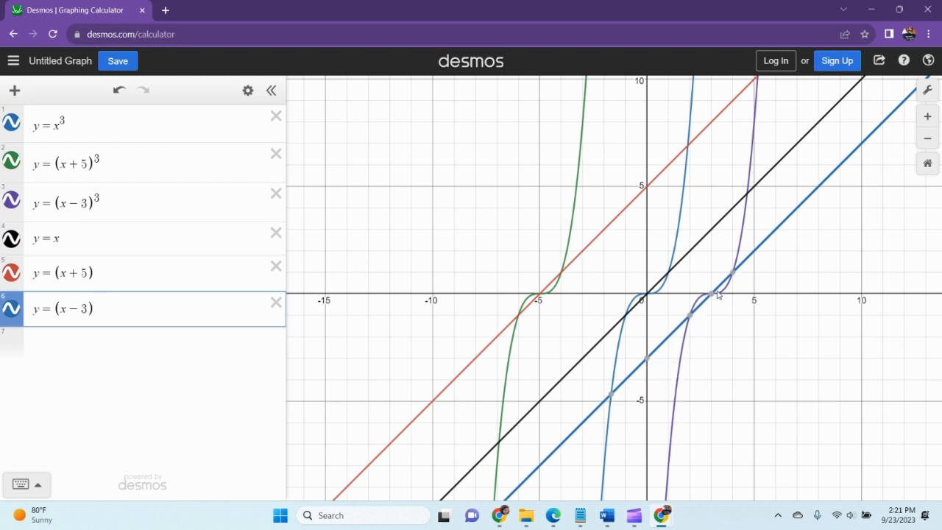
mouse_move(711, 297)
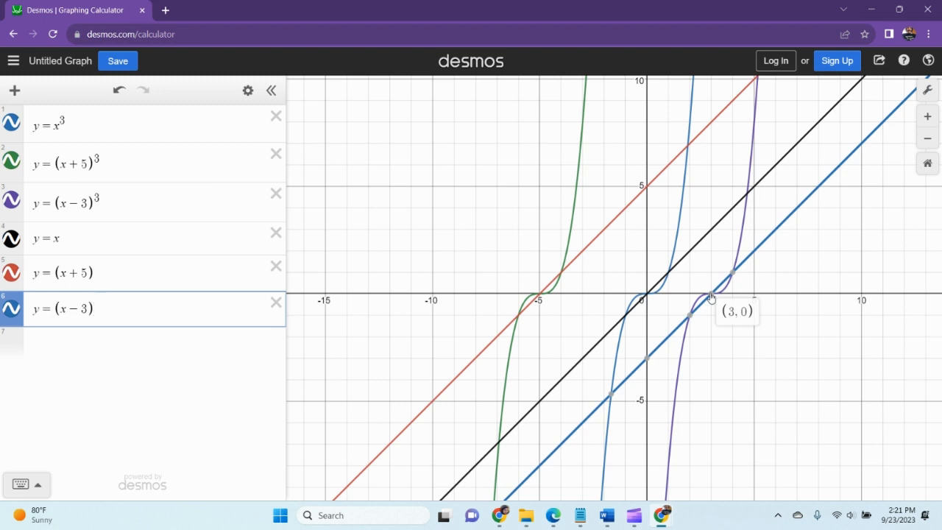
left_click(647, 295)
left_click(539, 298)
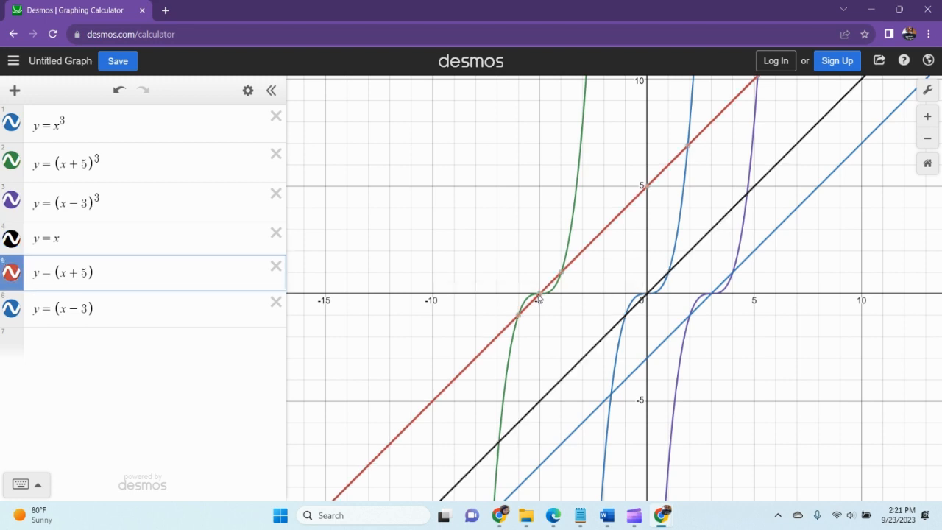
left_click(540, 299)
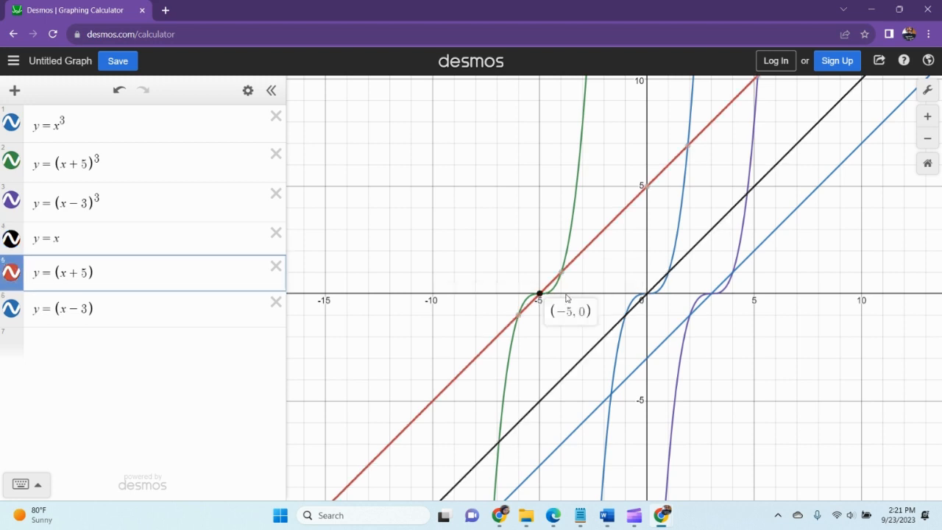
left_click(645, 295)
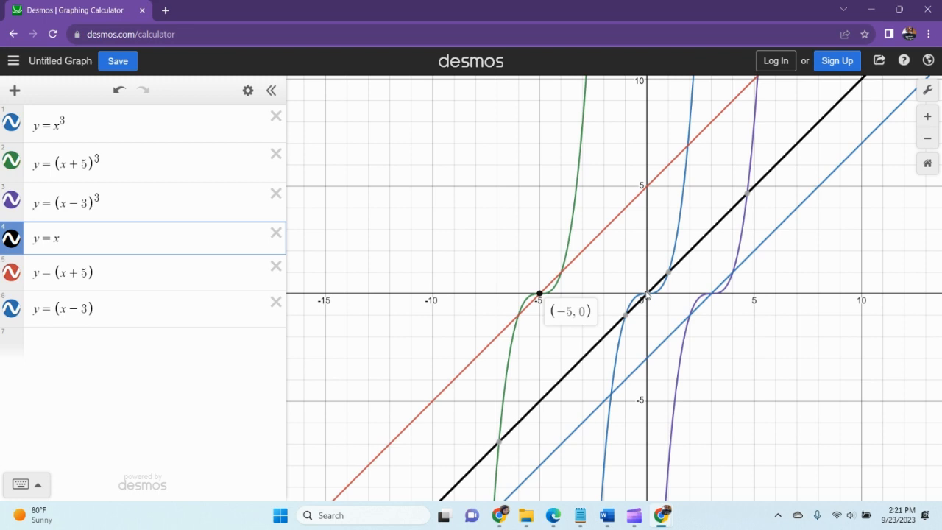
left_click(645, 295)
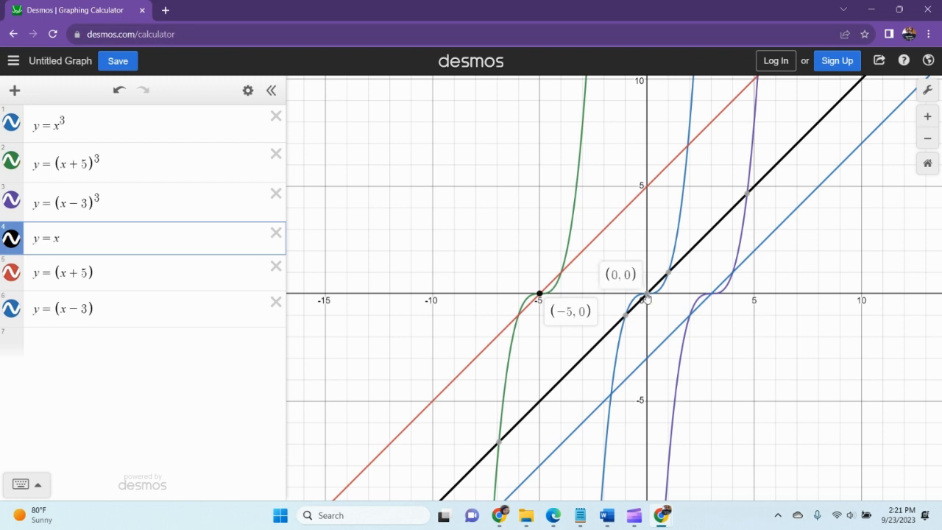
left_click(711, 295)
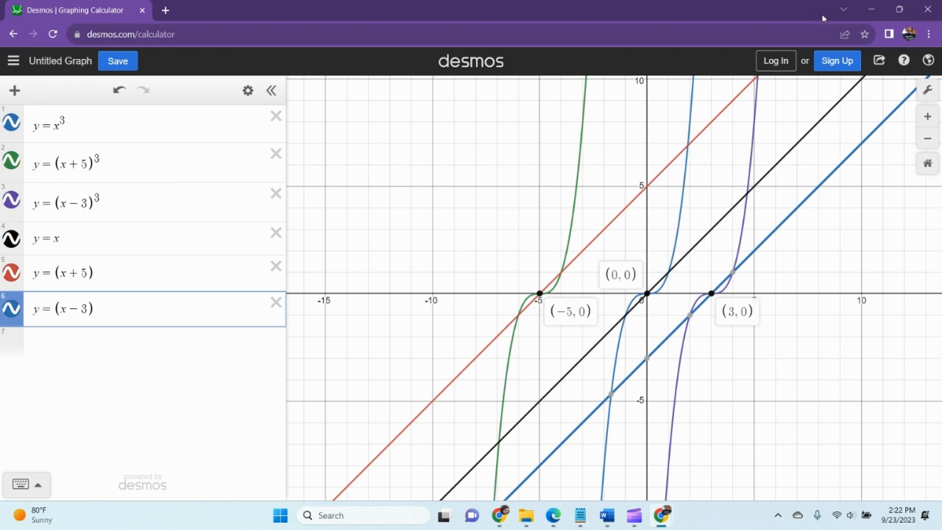
Return to the Word document and answer the question about adding a constant to x with "It gives a horizontal shift"
left_click(870, 10)
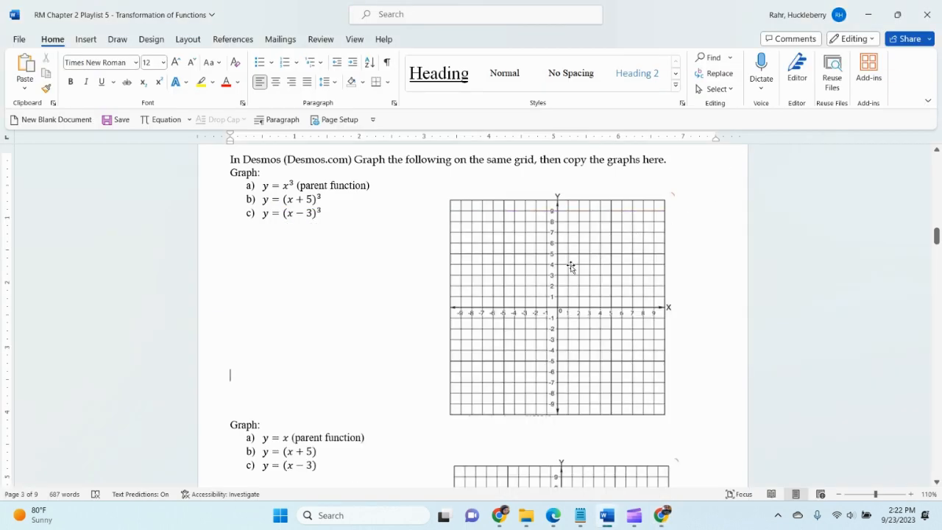
scroll(551, 271, "down", 8)
scroll(552, 270, "down", 2)
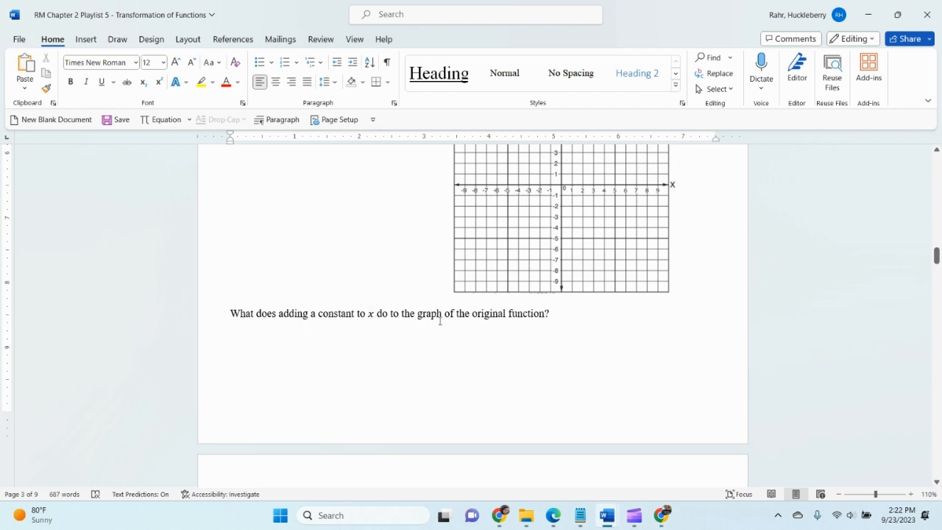
left_click(359, 347)
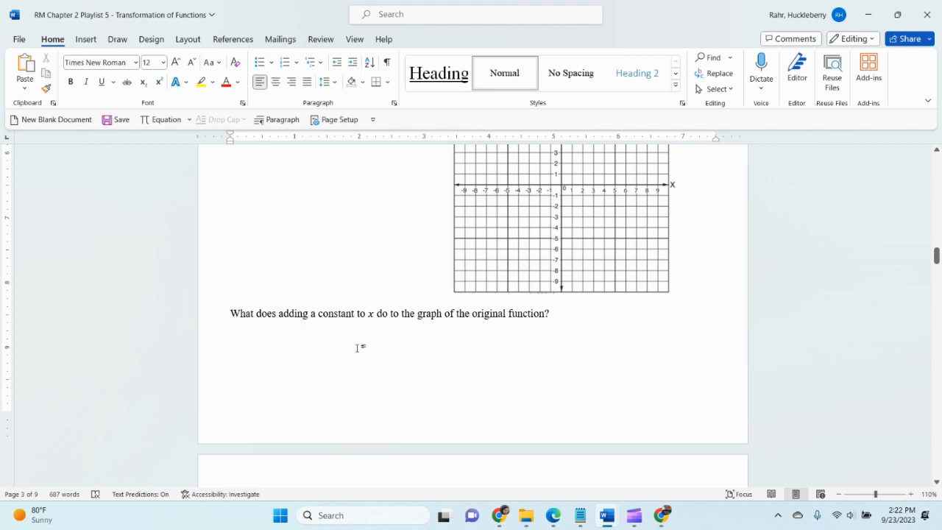
type("It gives ")
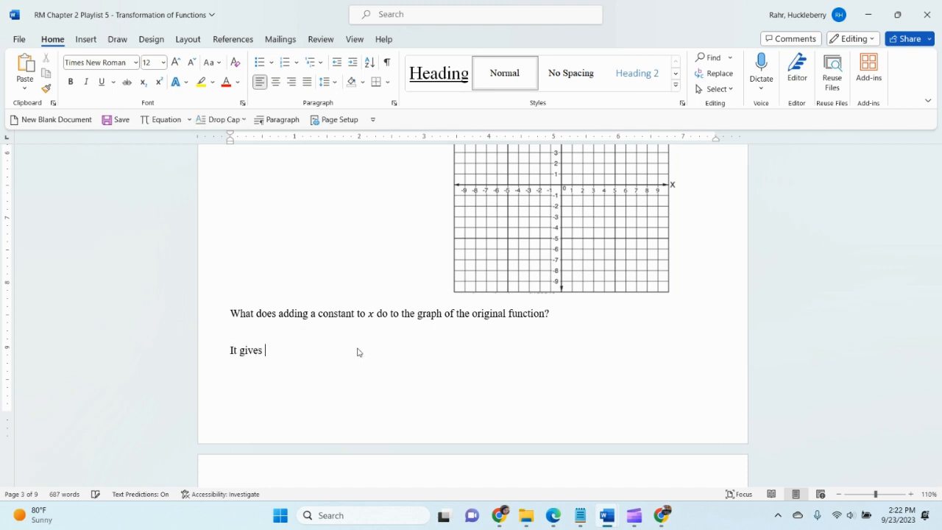
type("a horizontal shift")
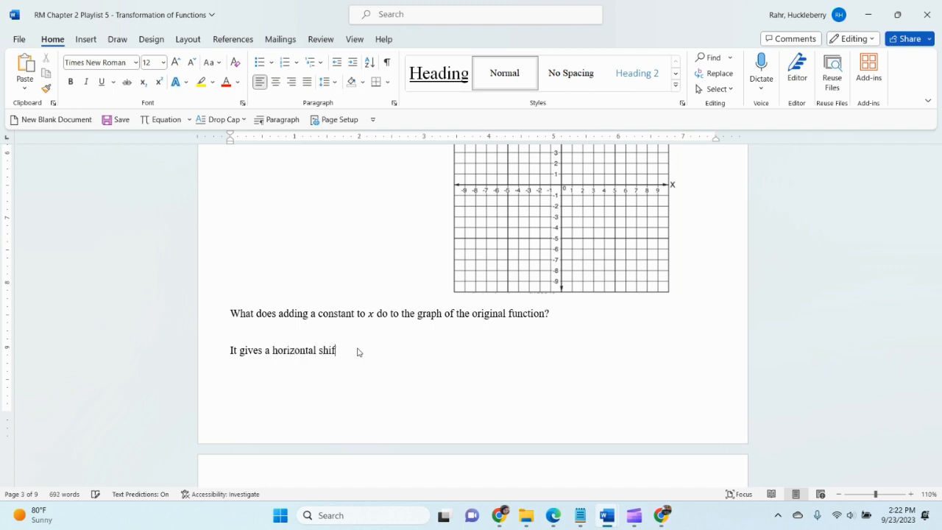
type(". (x+c) gives a ")
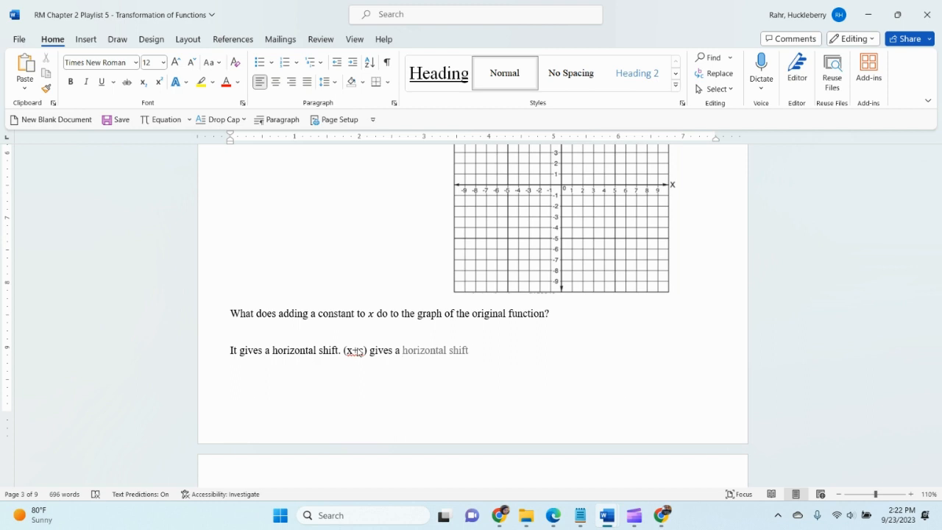
type("-c shif")
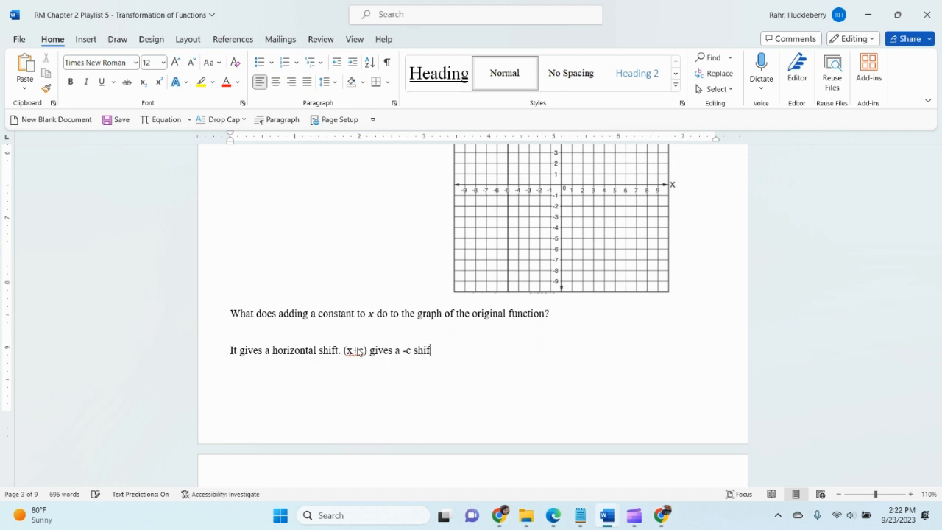
type("t.")
Complete the statement about the graph of f(x + c) by filling its blanks with "horizontal" and "-c"
scroll(481, 422, "down", 2)
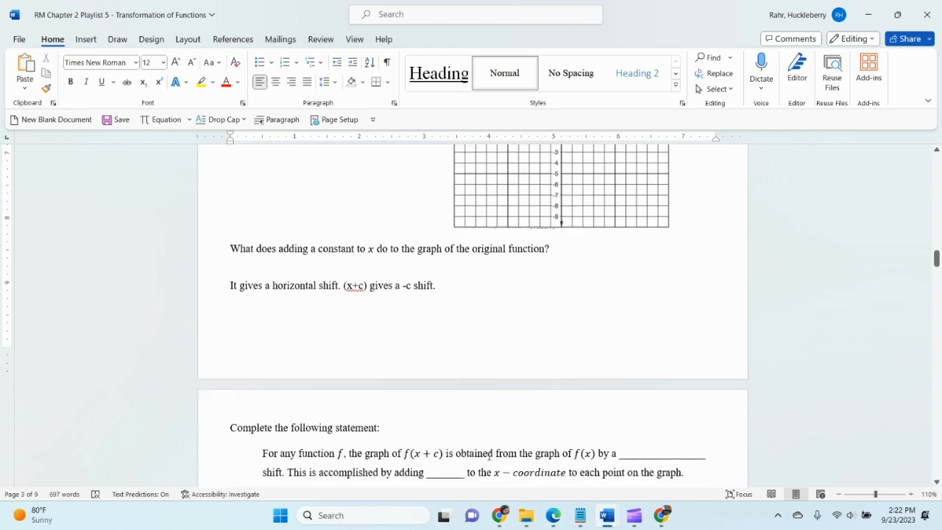
scroll(648, 421, "down", 2)
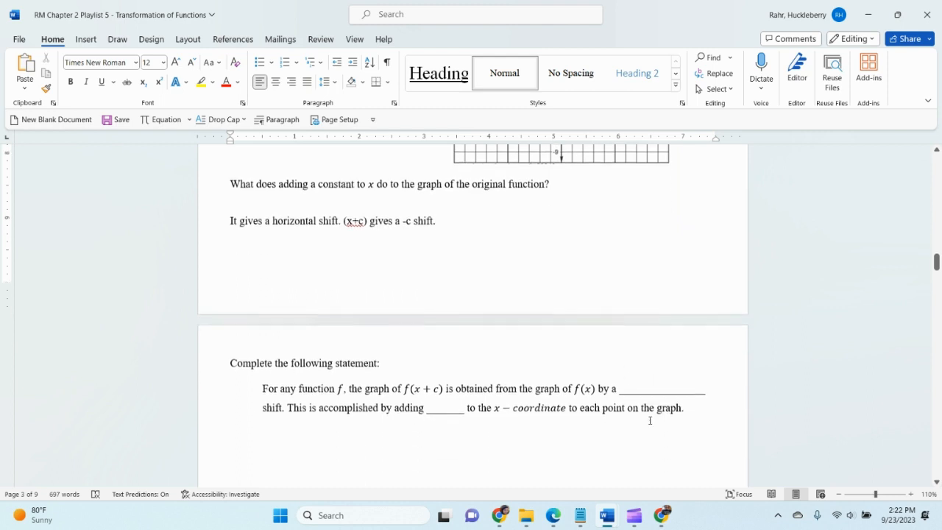
left_click_drag(642, 390, 672, 391)
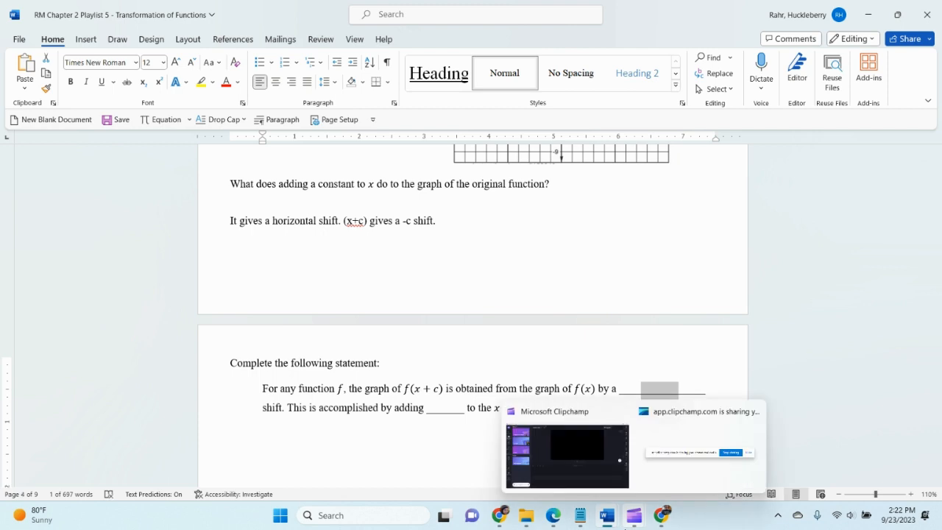
type("horizontal")
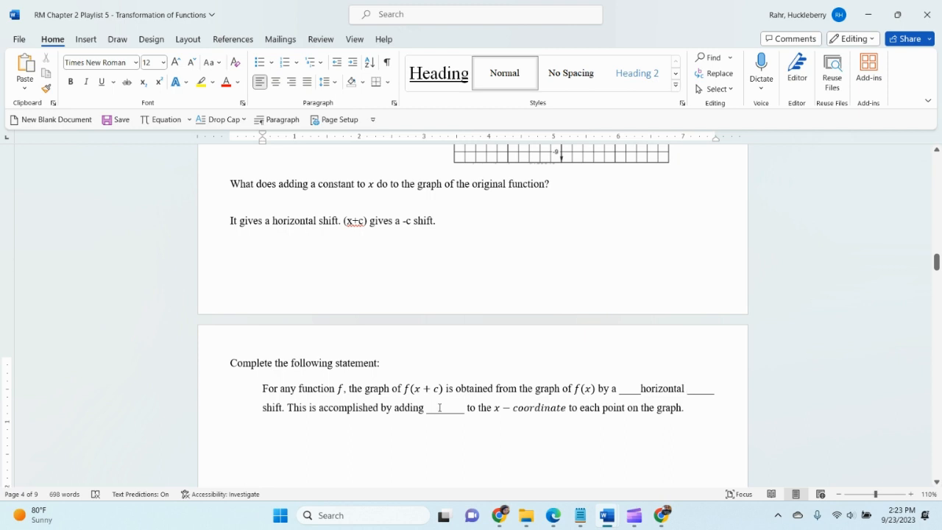
left_click_drag(437, 408, 446, 408)
type("-c")
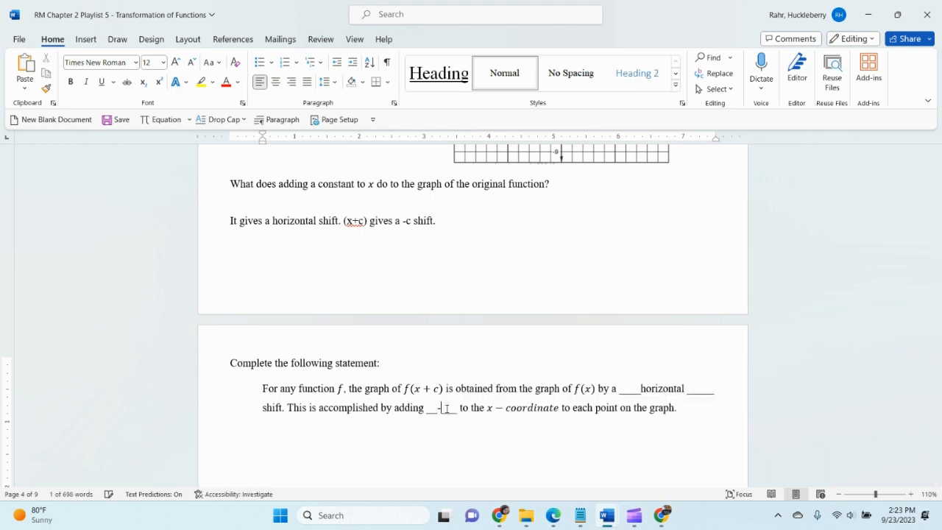